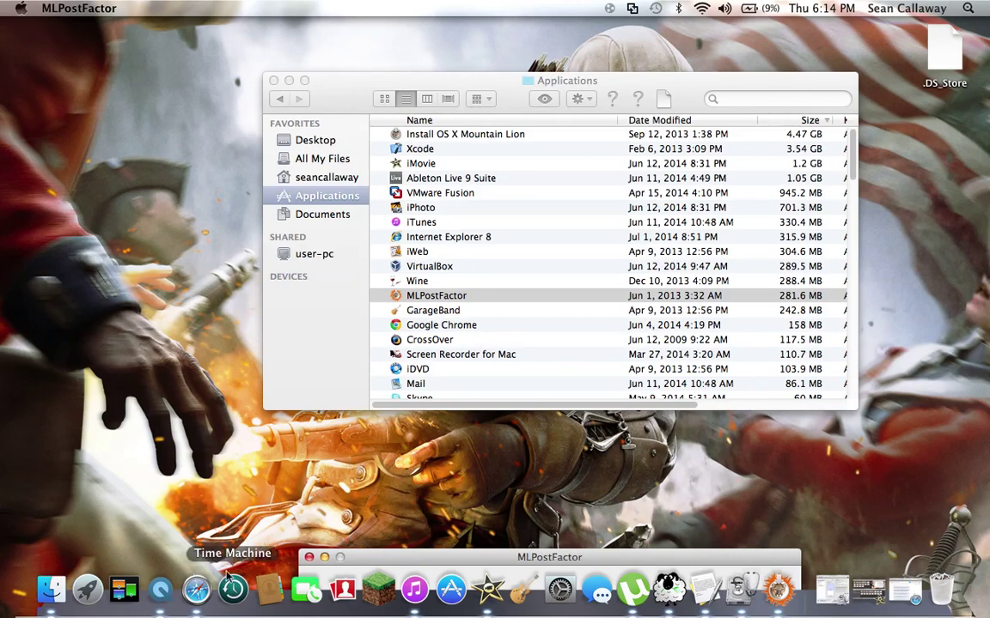
Show the Safari window with the Google results for "os x 10.8 app store torrent" and minimize it
{"action": "left_click", "coordinate": [195, 583]}
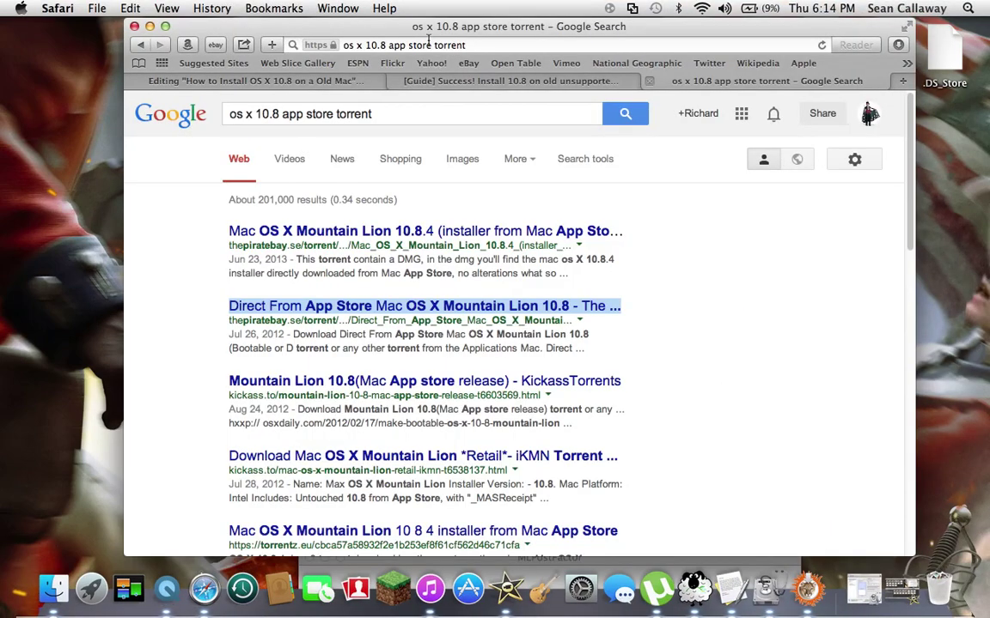
{"action": "left_click_drag", "start_coordinate": [406, 26], "coordinate": [462, 25]}
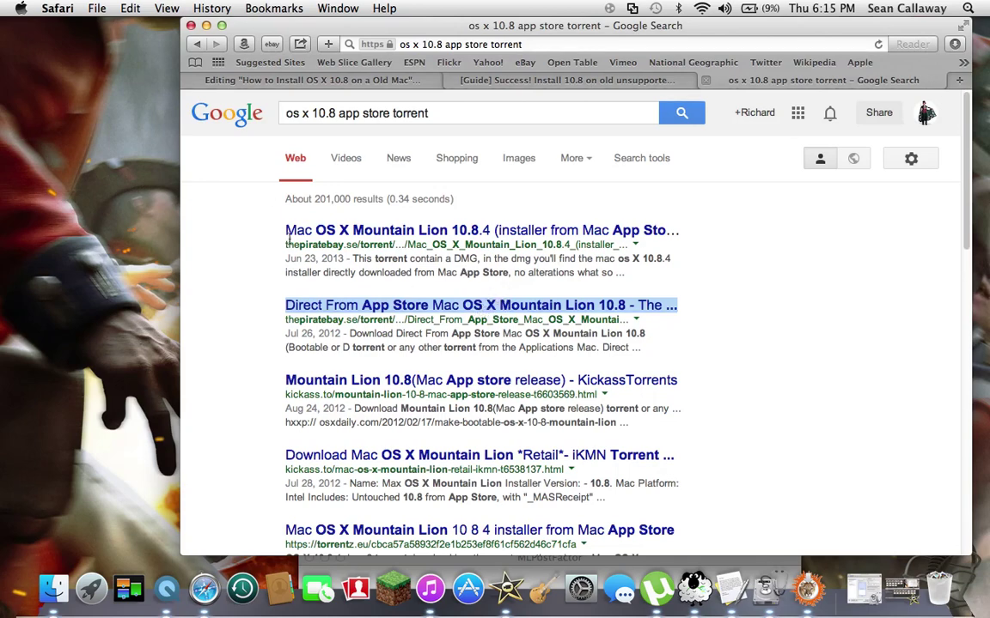
{"action": "left_click", "coordinate": [206, 25]}
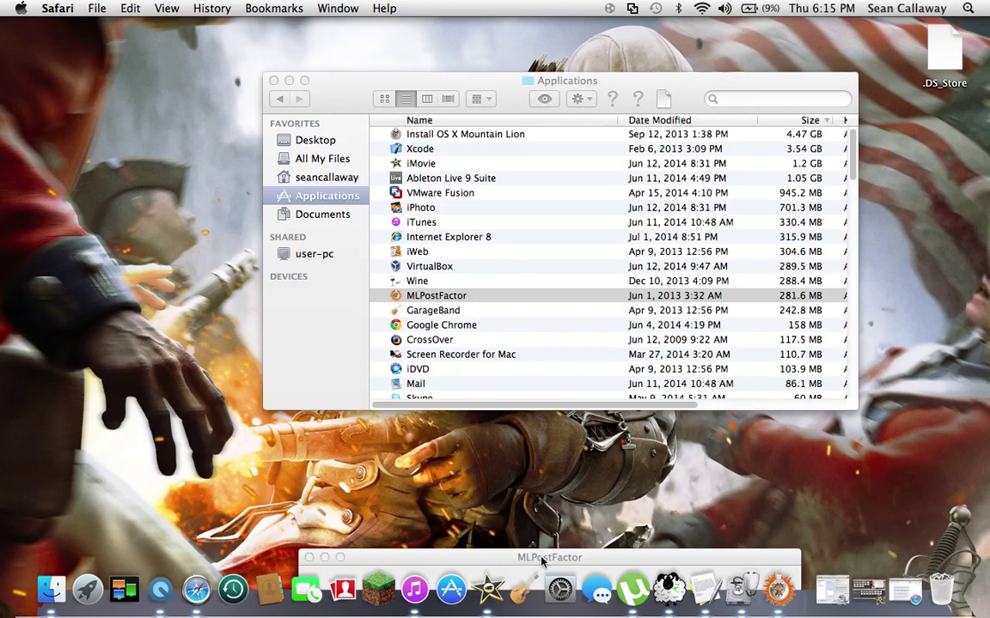
In Safari, view the Mega Download page for MLPostFactorV0.3 from the MacRumors install guide and close that page
{"action": "left_click", "coordinate": [190, 613]}
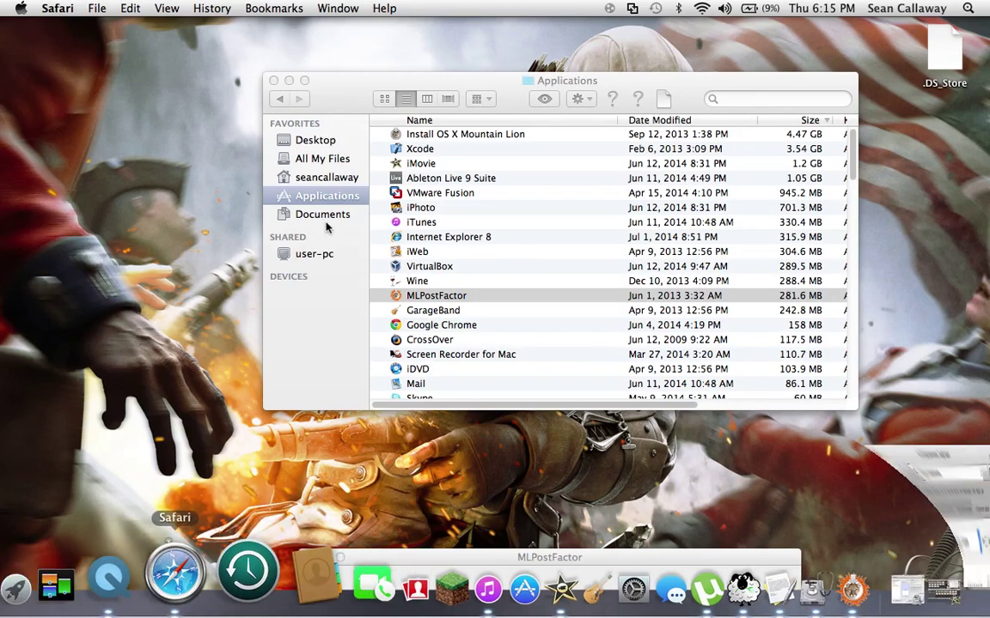
{"action": "left_click", "coordinate": [524, 85]}
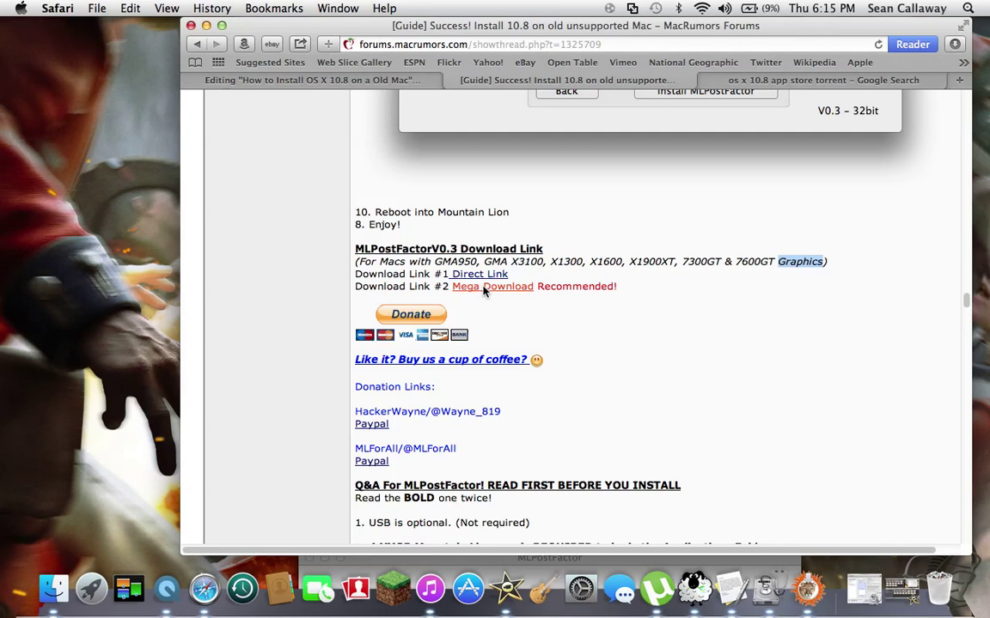
{"action": "left_click", "coordinate": [480, 286]}
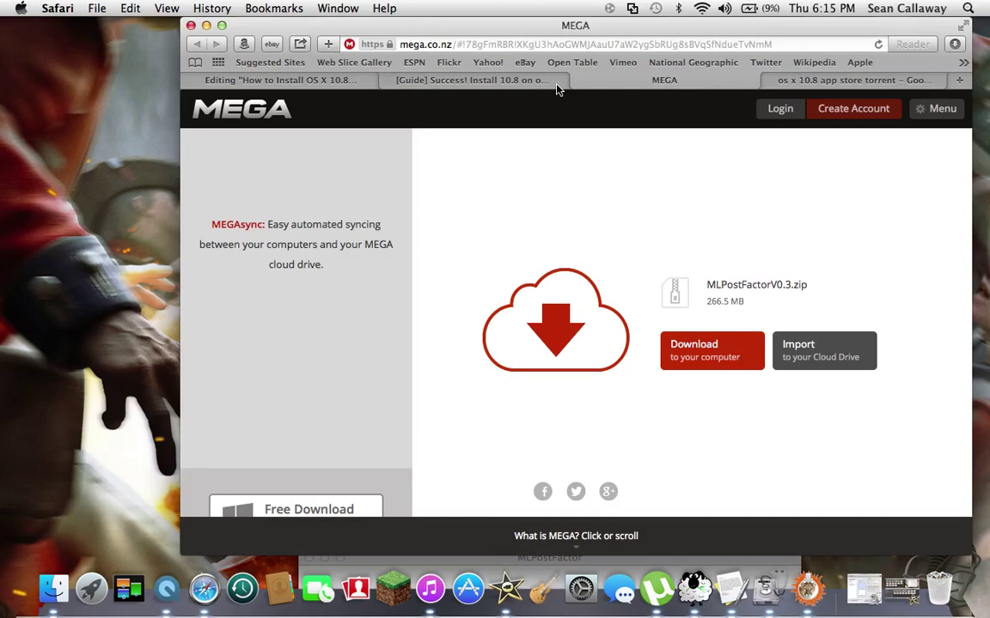
{"action": "key", "text": "super+w"}
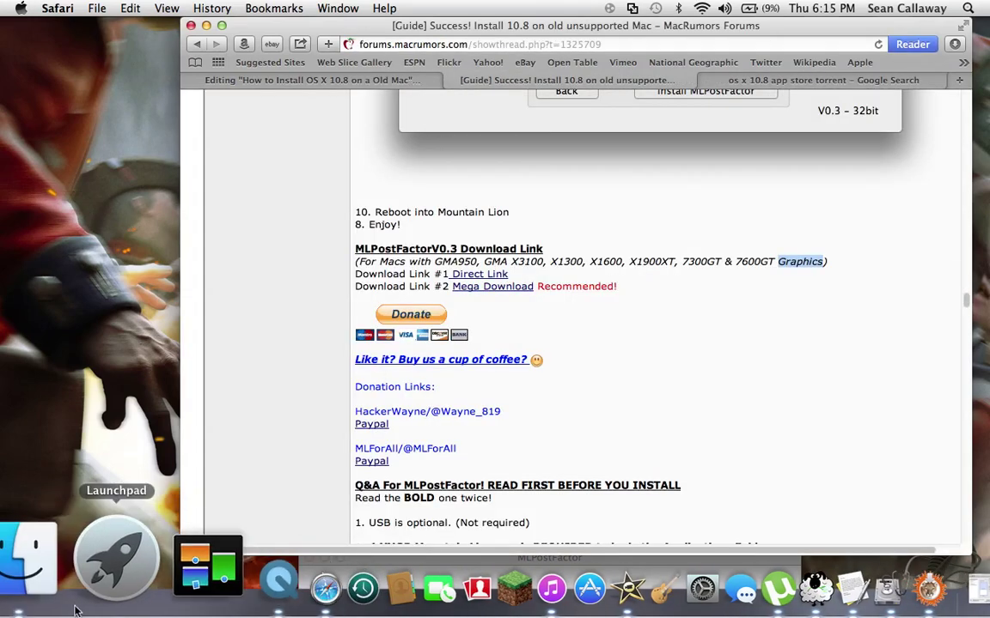
Bring up the Applications folder in Finder and open Disk Utility through a Spotlight search for "disk"
{"action": "left_click", "coordinate": [39, 554]}
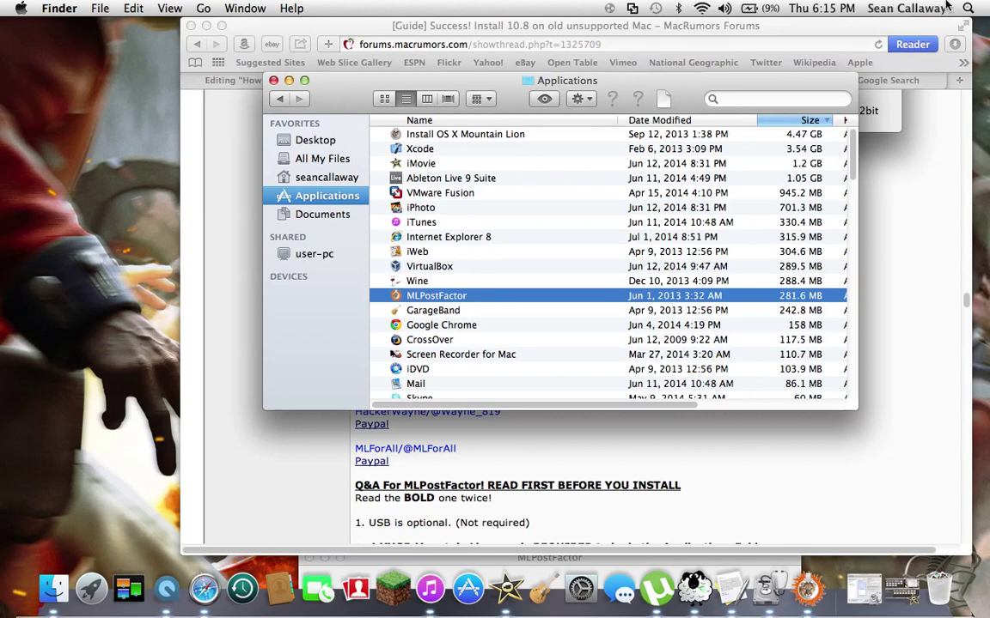
{"action": "key", "text": "super+space"}
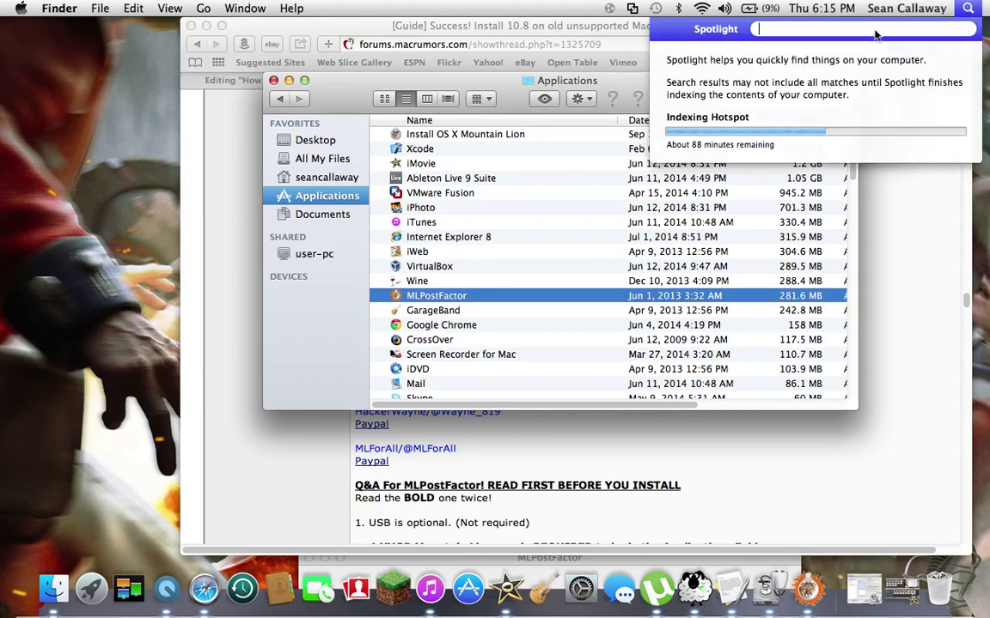
{"action": "type", "text": "disk"}
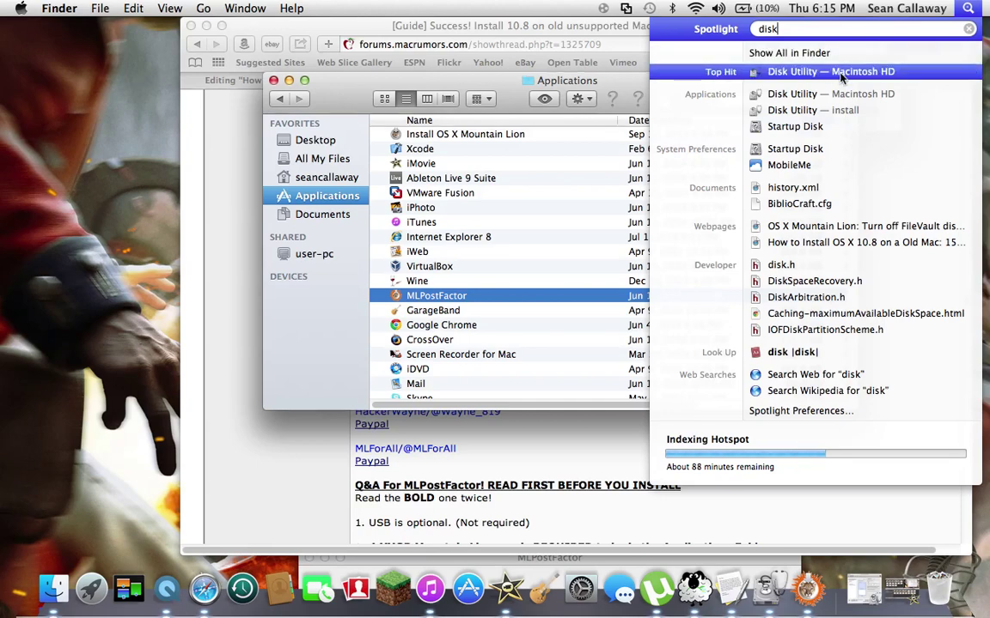
{"action": "left_click", "coordinate": [788, 79]}
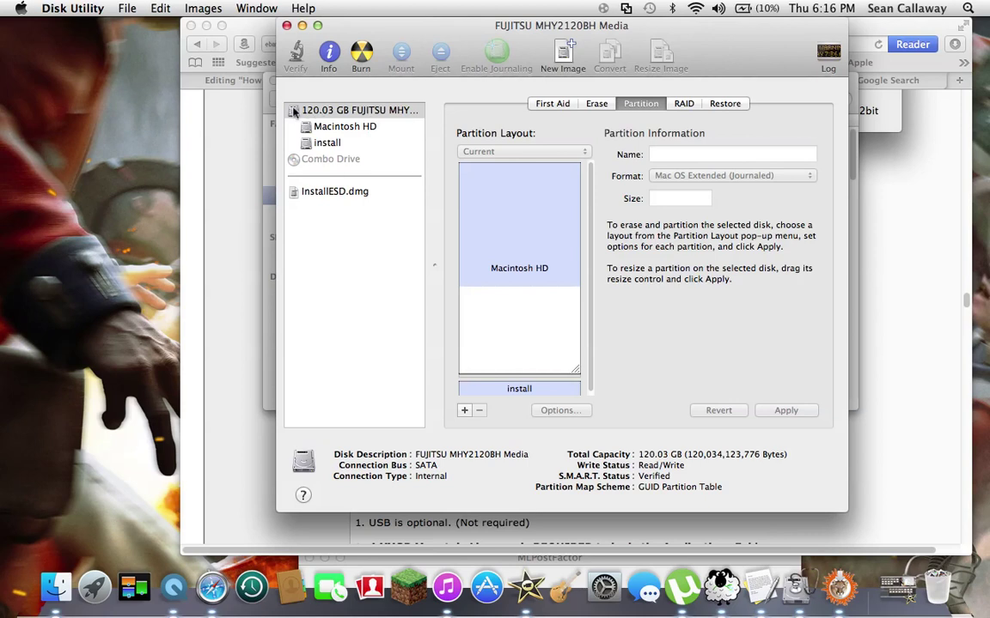
Add a new partition after Macintosh HD in the layout of the 120.03 GB FUJITSU disk and select it
{"action": "left_click", "coordinate": [328, 111]}
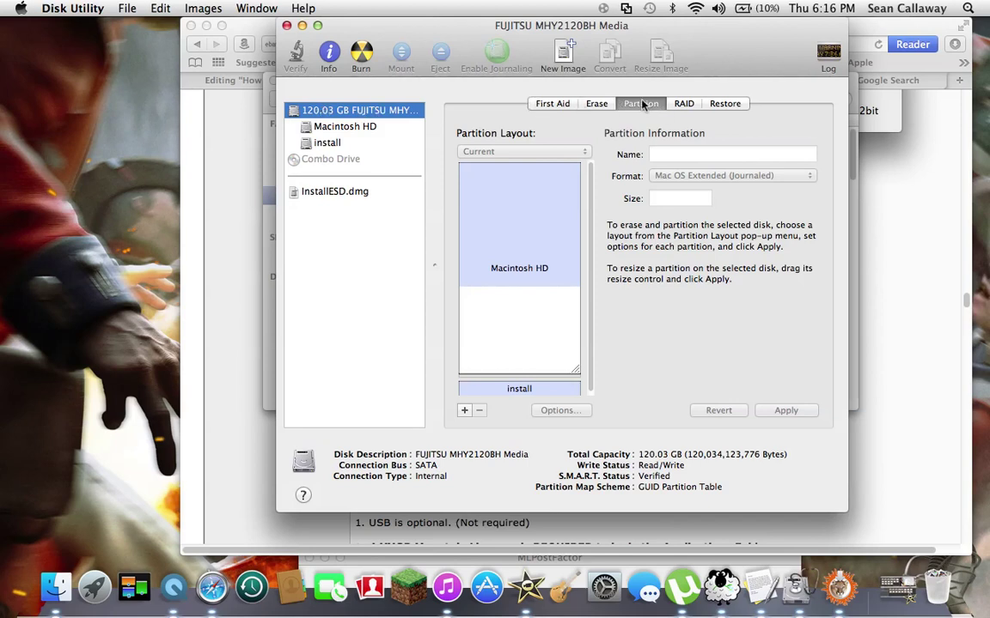
{"action": "left_click", "coordinate": [489, 392]}
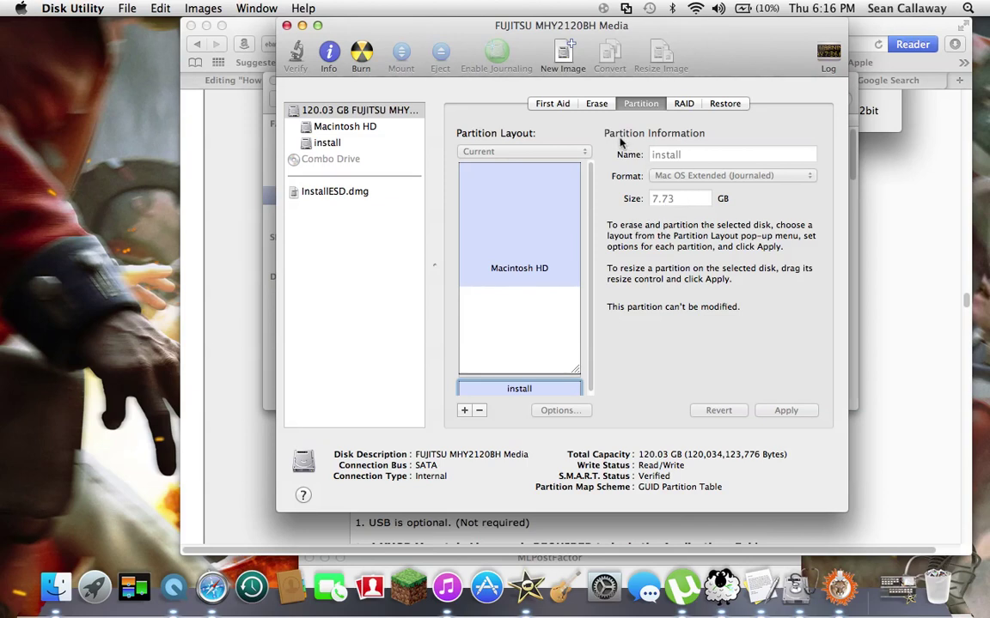
{"action": "left_click", "coordinate": [506, 315]}
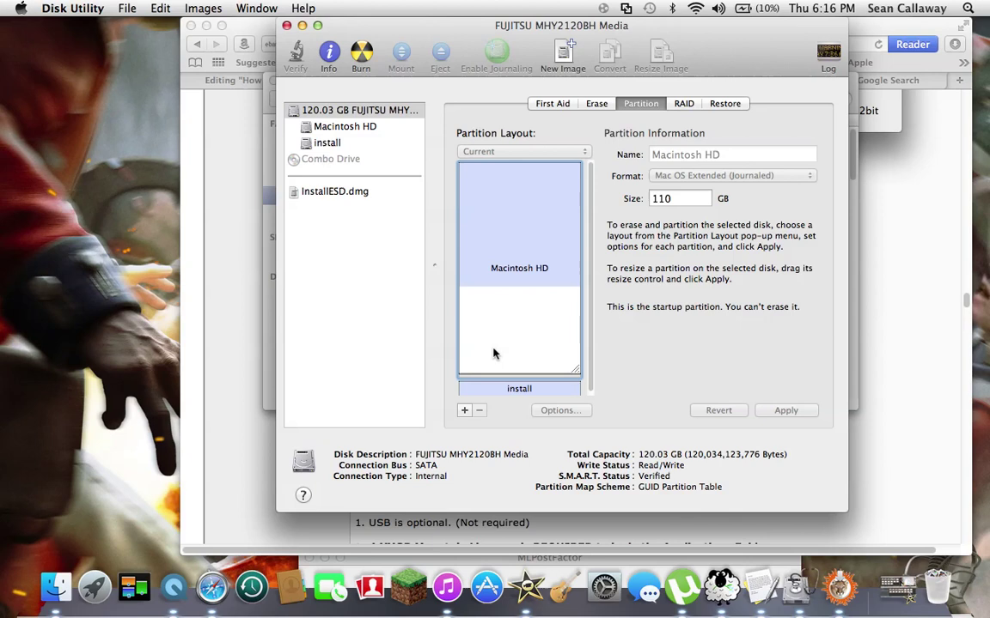
{"action": "left_click", "coordinate": [464, 411]}
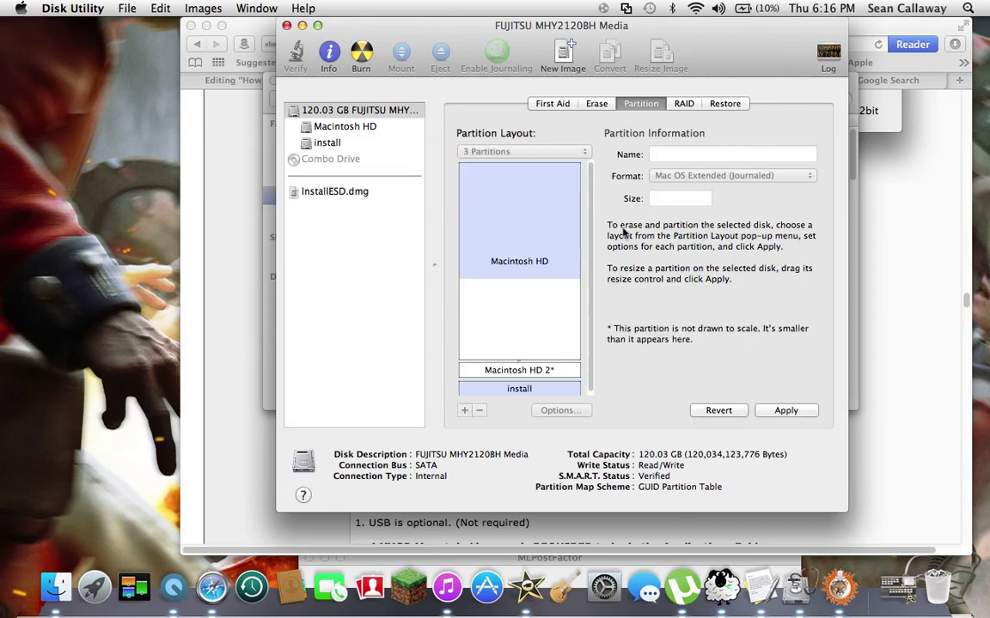
{"action": "left_click", "coordinate": [550, 378]}
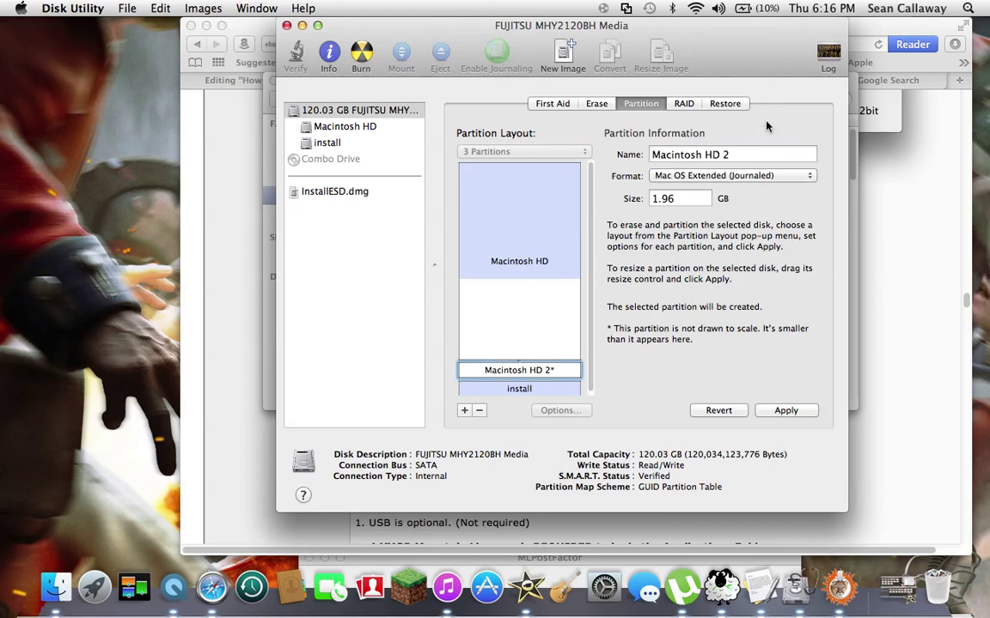
Name the new partition Mountain Lion
{"action": "left_click_drag", "start_coordinate": [730, 155], "coordinate": [483, 172]}
{"action": "key", "text": "BackSpace"}
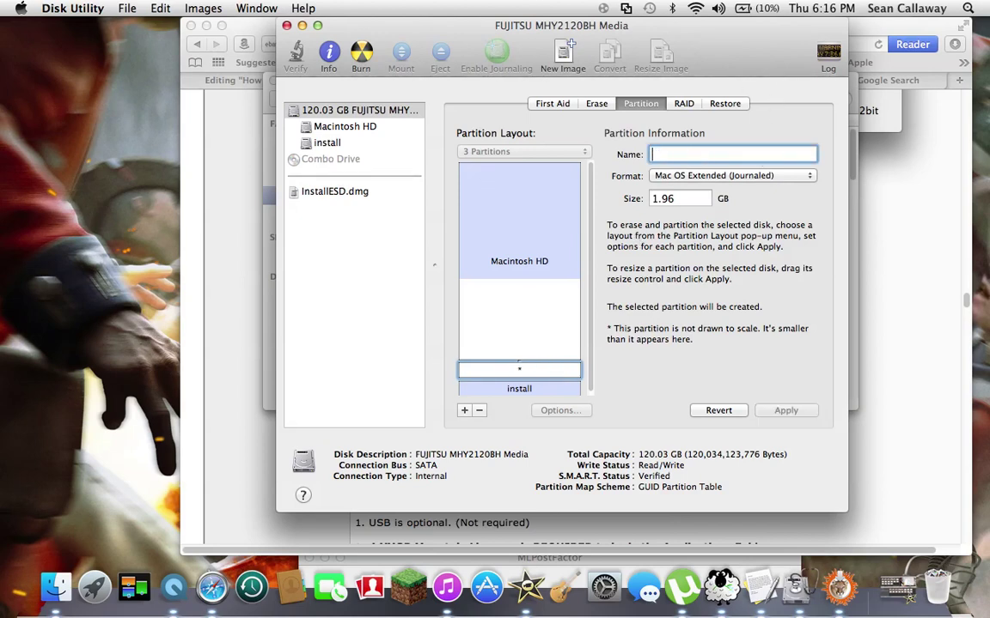
{"action": "type", "text": "Moun"}
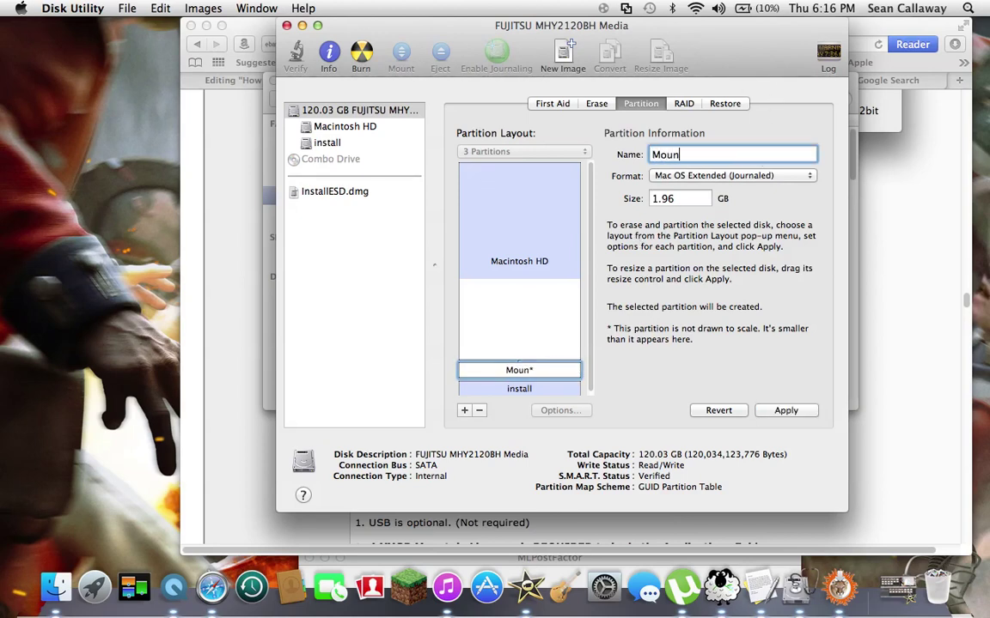
{"action": "type", "text": "tain Lion"}
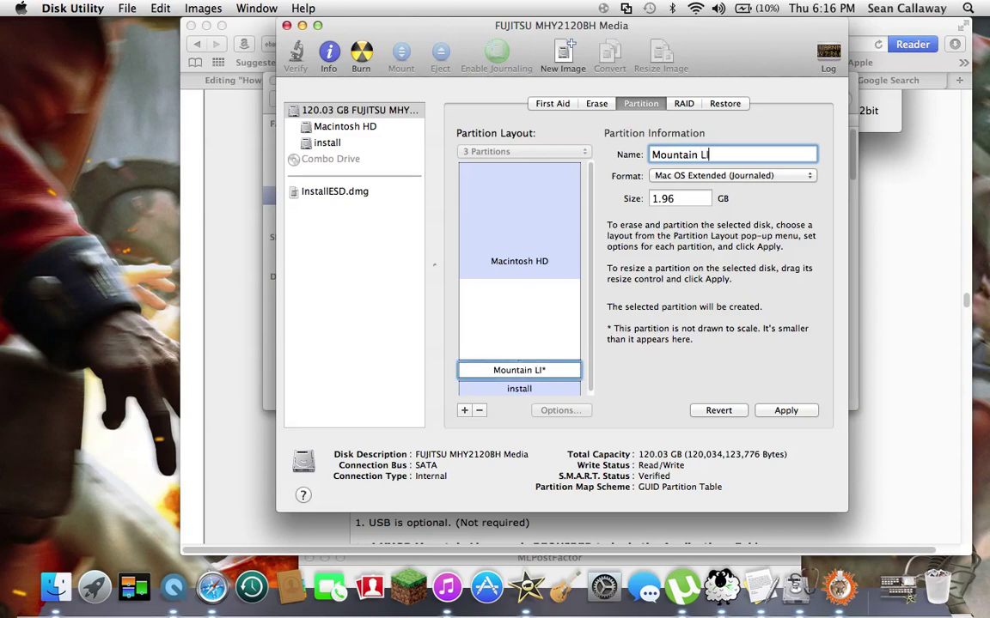
{"action": "key", "text": "BackSpace"}
{"action": "key", "text": "BackSpace"}
{"action": "key", "text": "BackSpace"}
{"action": "type", "text": "ion"}
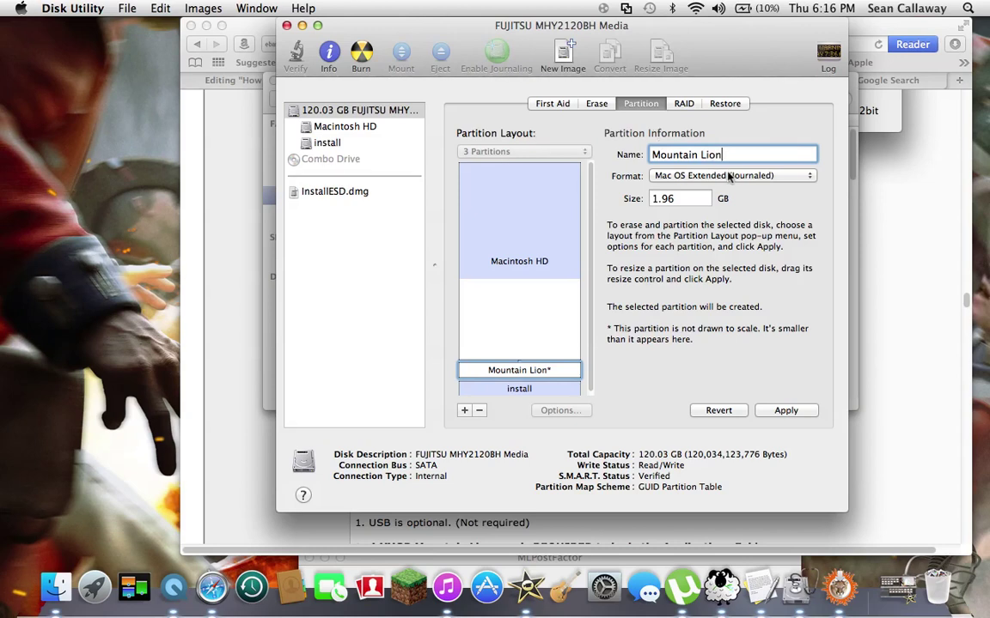
Enter 20.21 GB as the Mountain Lion partition's size and apply the new partitioning to the disk
{"action": "key", "text": "Tab"}
{"action": "key", "text": "BackSpace"}
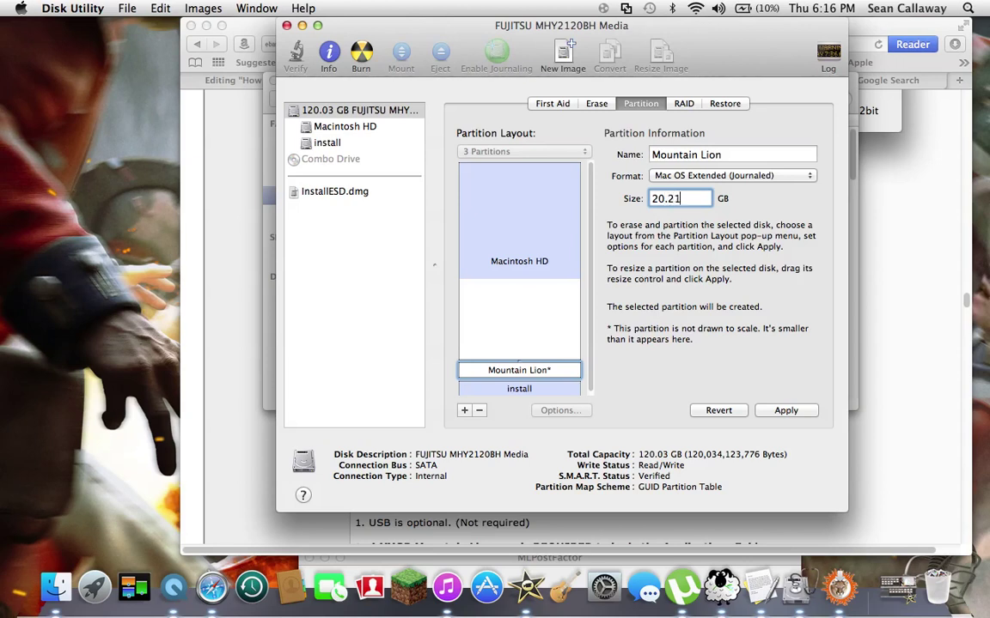
{"action": "left_click", "coordinate": [786, 410]}
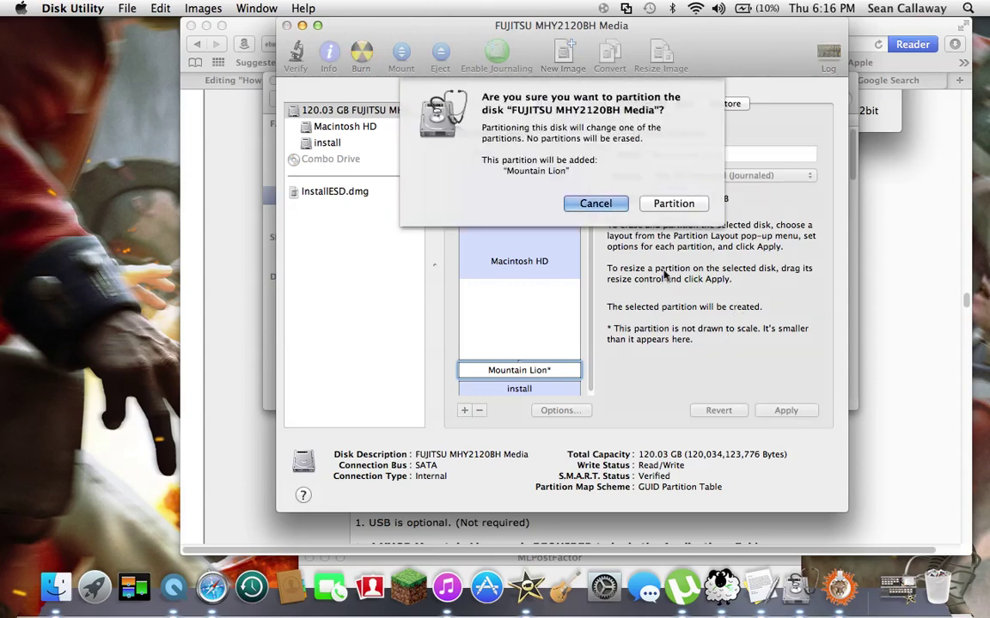
{"action": "left_click", "coordinate": [674, 204]}
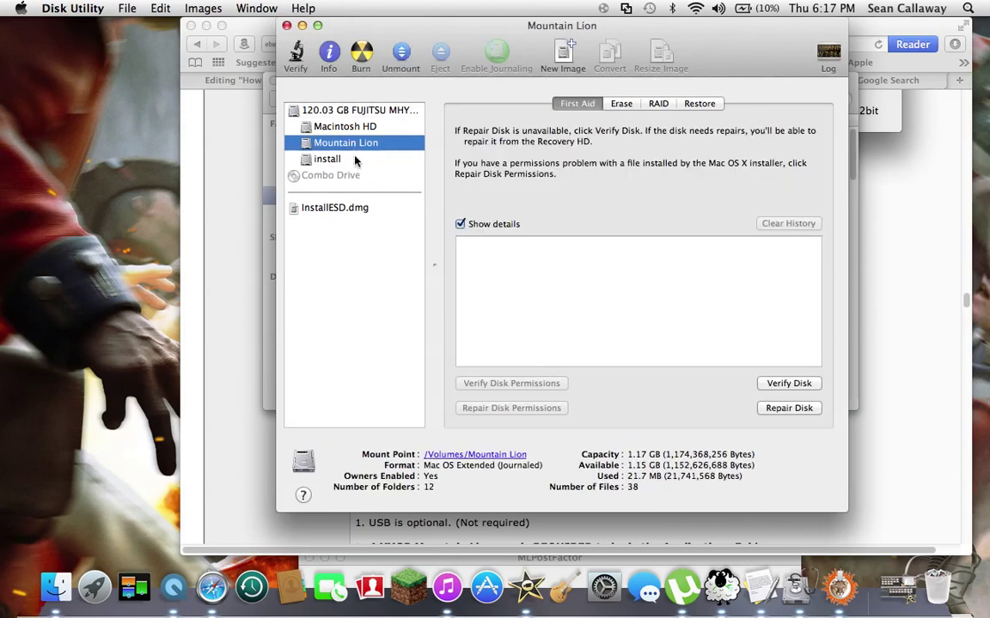
Check the install and Mountain Lion volumes, and close Disk Utility and the Applications window
{"action": "left_click", "coordinate": [355, 159]}
{"action": "left_click", "coordinate": [367, 144]}
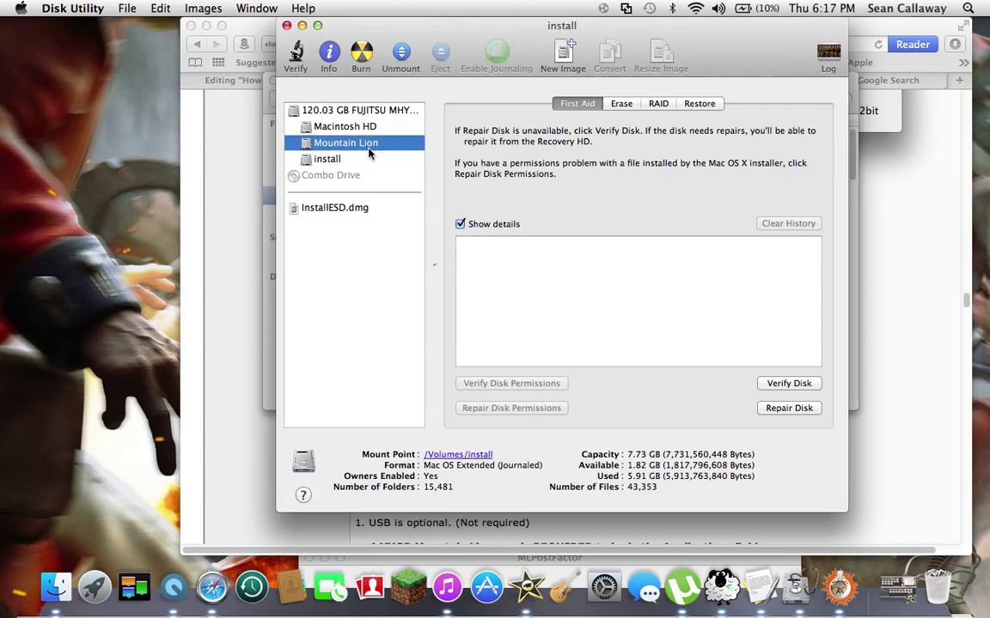
{"action": "left_click", "coordinate": [287, 25]}
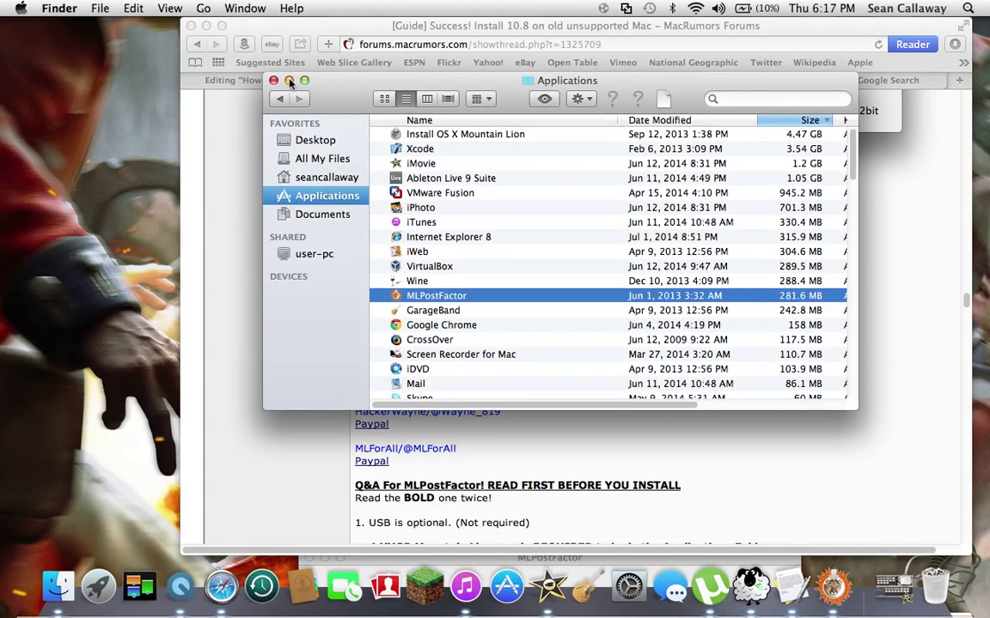
{"action": "left_click", "coordinate": [273, 81]}
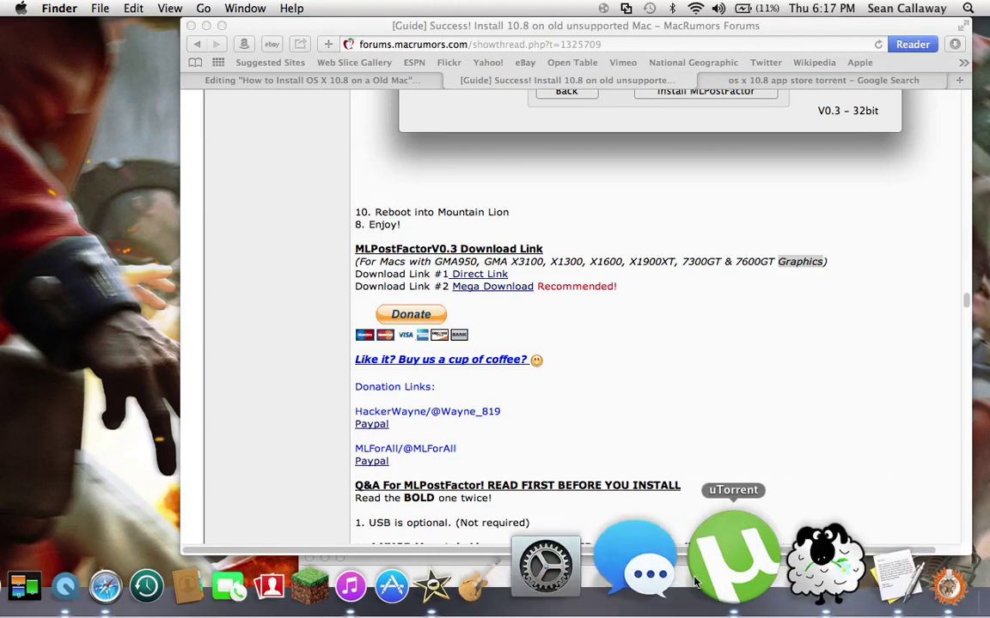
Open MLPostFactor from Launchpad, move the browser window aside and bring the MLPostFactor window fully into view
{"action": "left_click", "coordinate": [107, 597]}
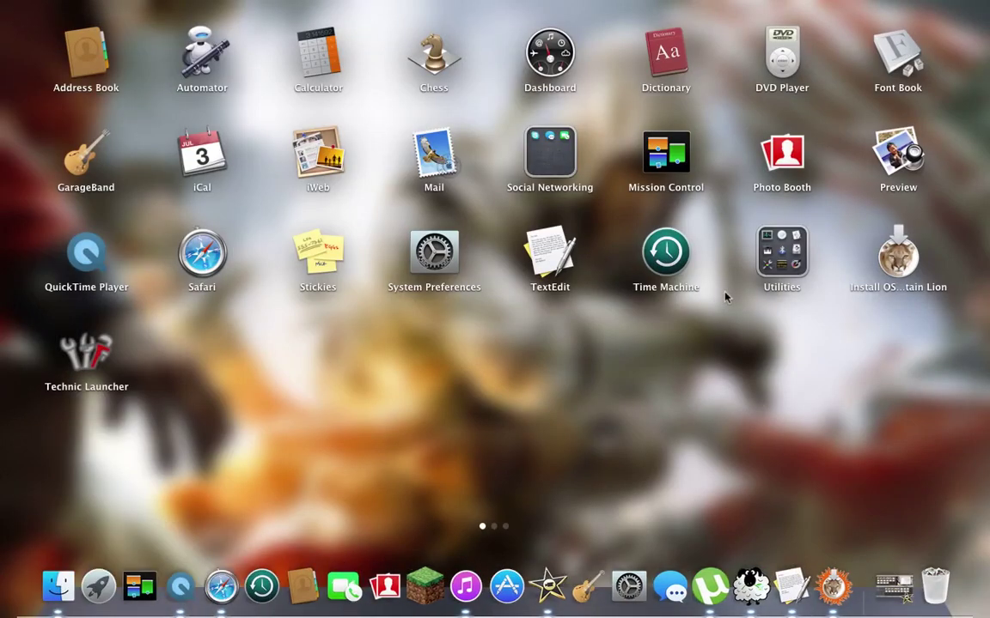
{"action": "left_click_drag", "start_coordinate": [919, 375], "coordinate": [192, 481]}
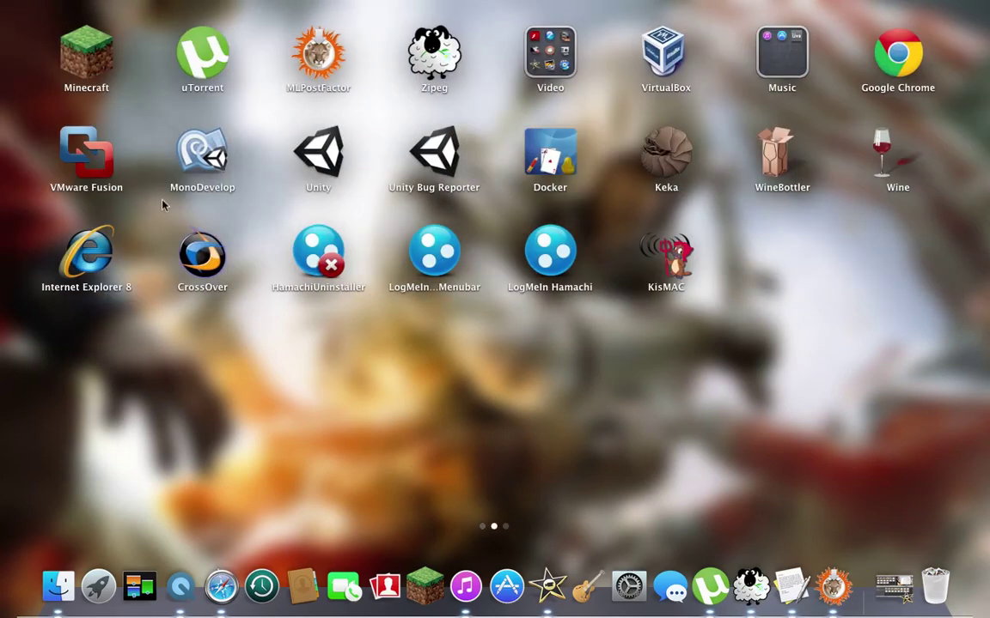
{"action": "left_click", "coordinate": [285, 56]}
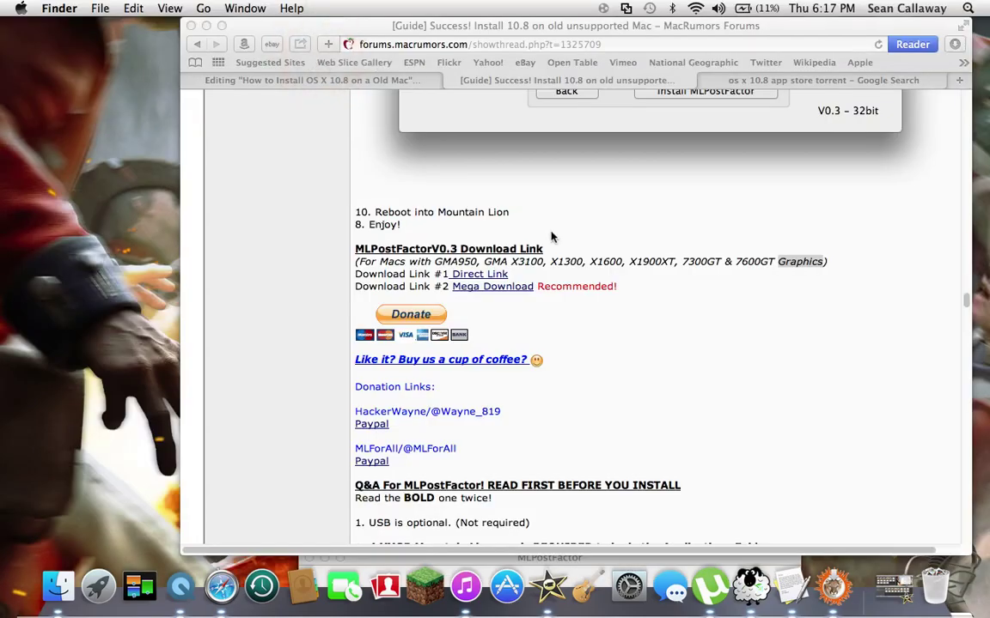
{"action": "left_click", "coordinate": [820, 554]}
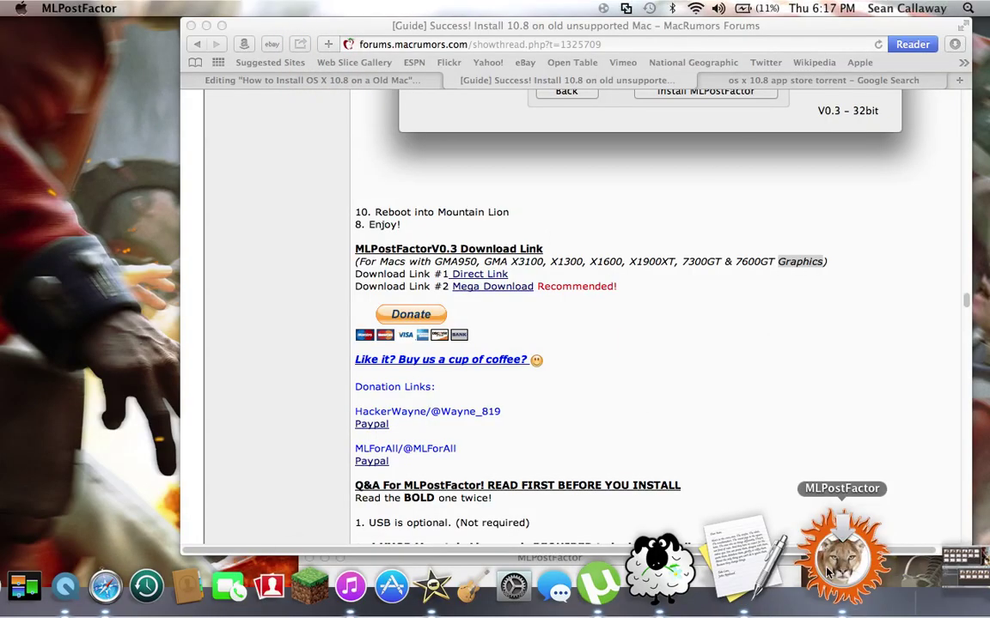
{"action": "left_click_drag", "start_coordinate": [525, 25], "coordinate": [933, 26]}
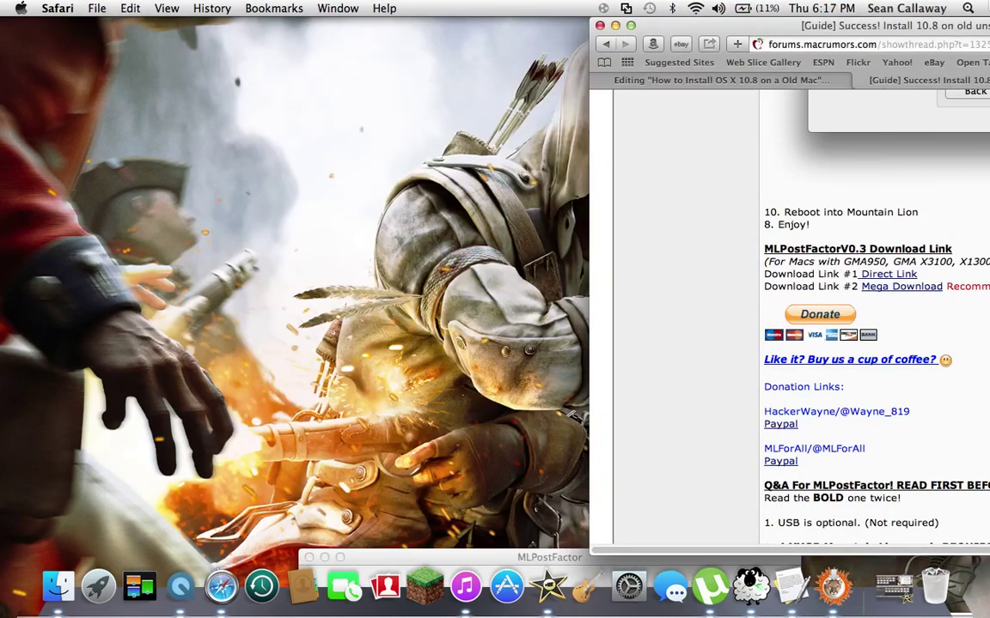
{"action": "left_click_drag", "start_coordinate": [508, 557], "coordinate": [491, 56]}
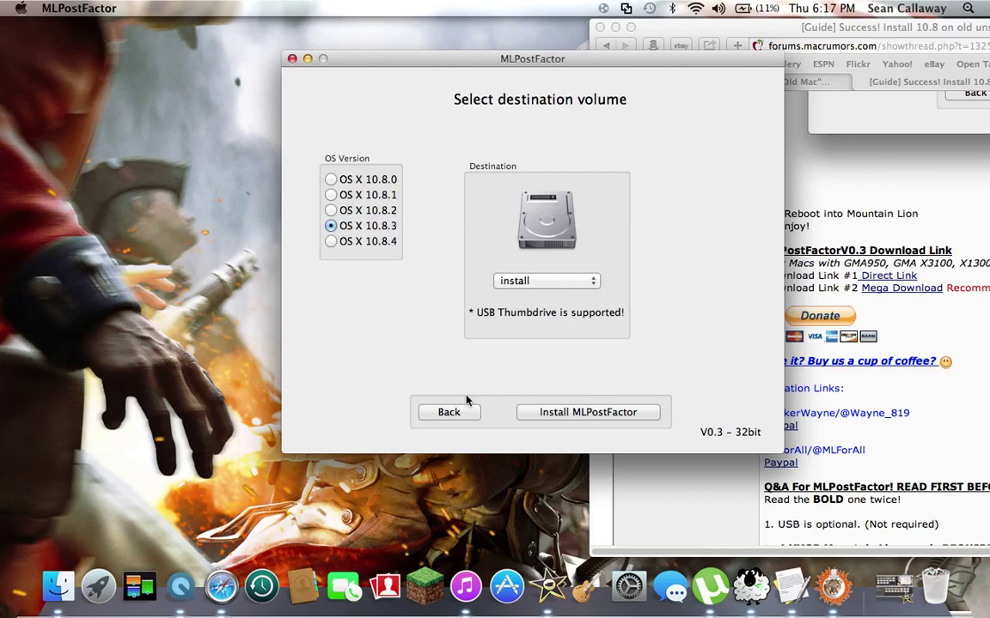
Return MLPostFactor to its start page and continue through the welcome page to the destination volume selection
{"action": "left_click", "coordinate": [465, 416]}
{"action": "left_click", "coordinate": [464, 418]}
{"action": "left_click", "coordinate": [464, 419]}
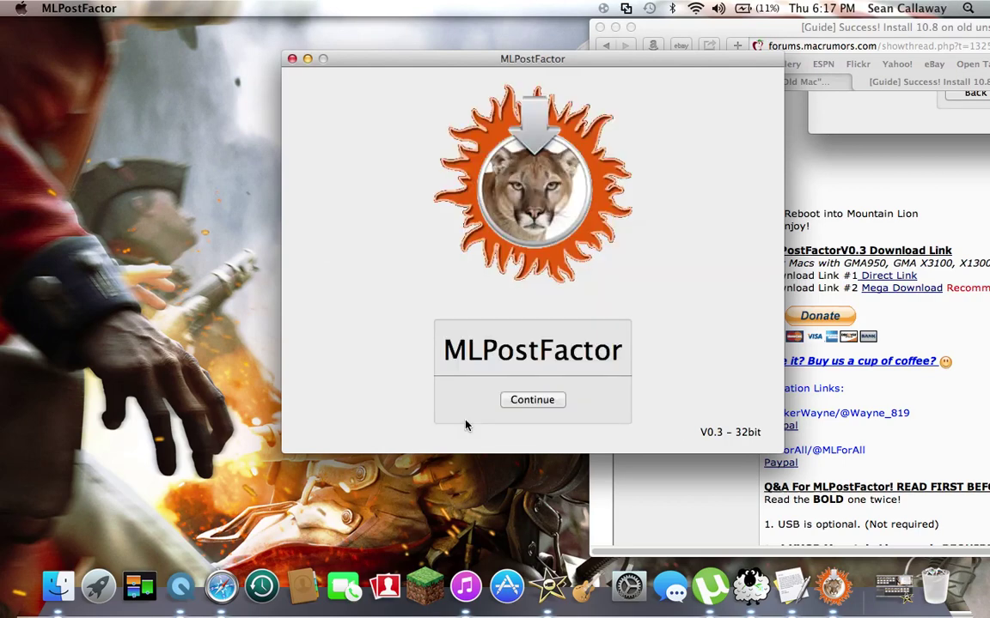
{"action": "left_click", "coordinate": [549, 400]}
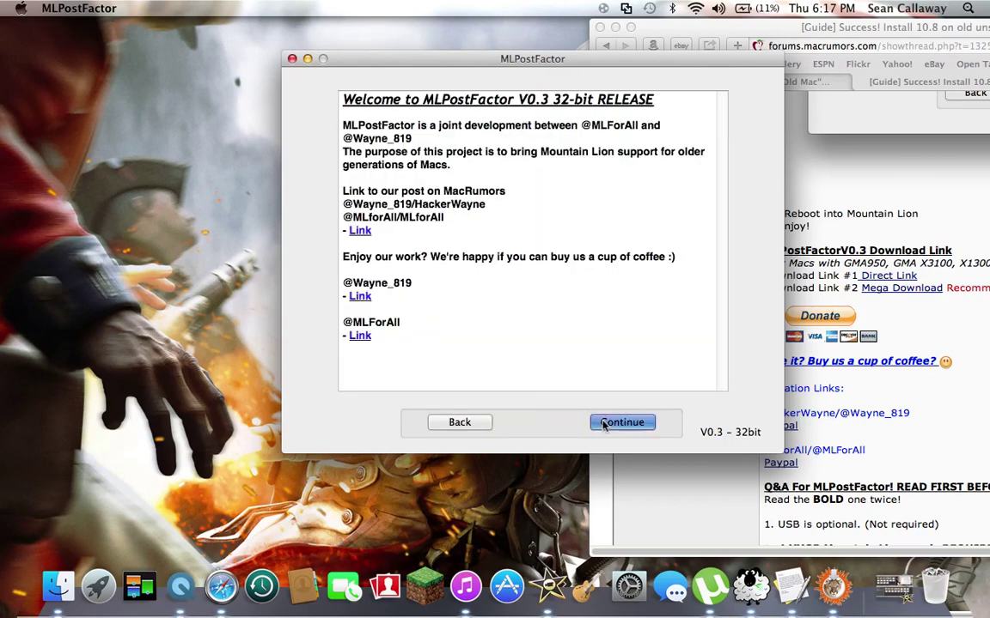
{"action": "left_click", "coordinate": [604, 424]}
{"action": "left_click", "coordinate": [606, 421]}
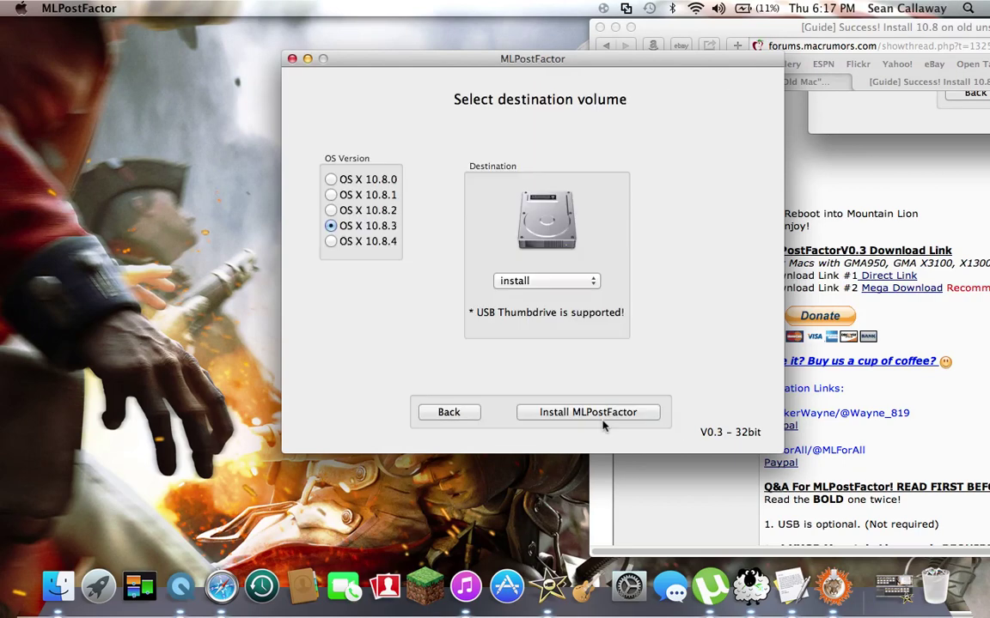
Choose install as the destination volume in MLPostFactor and close its window
{"action": "left_click", "coordinate": [532, 282]}
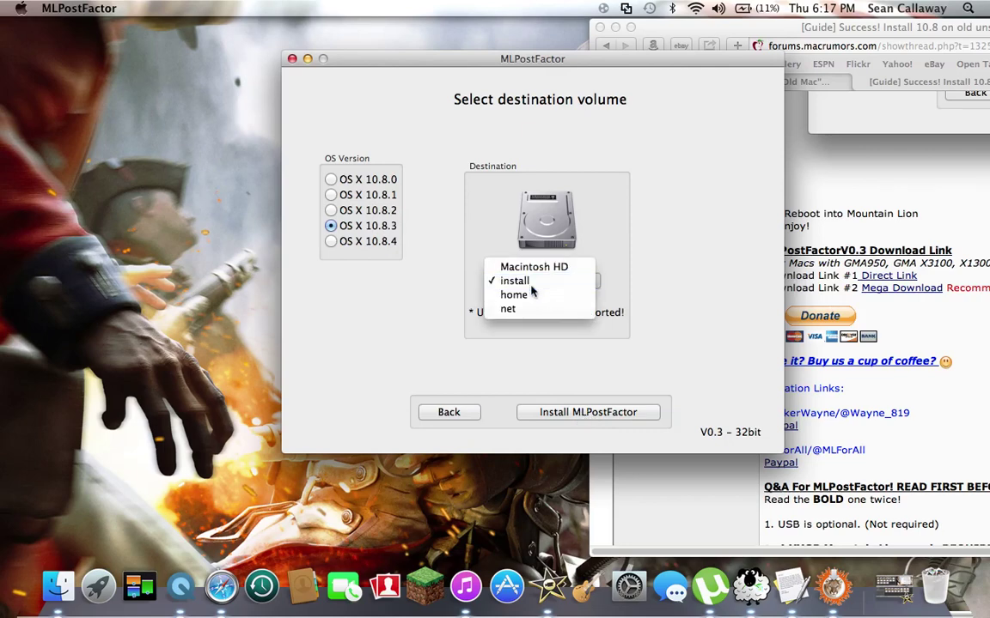
{"action": "left_click", "coordinate": [531, 286]}
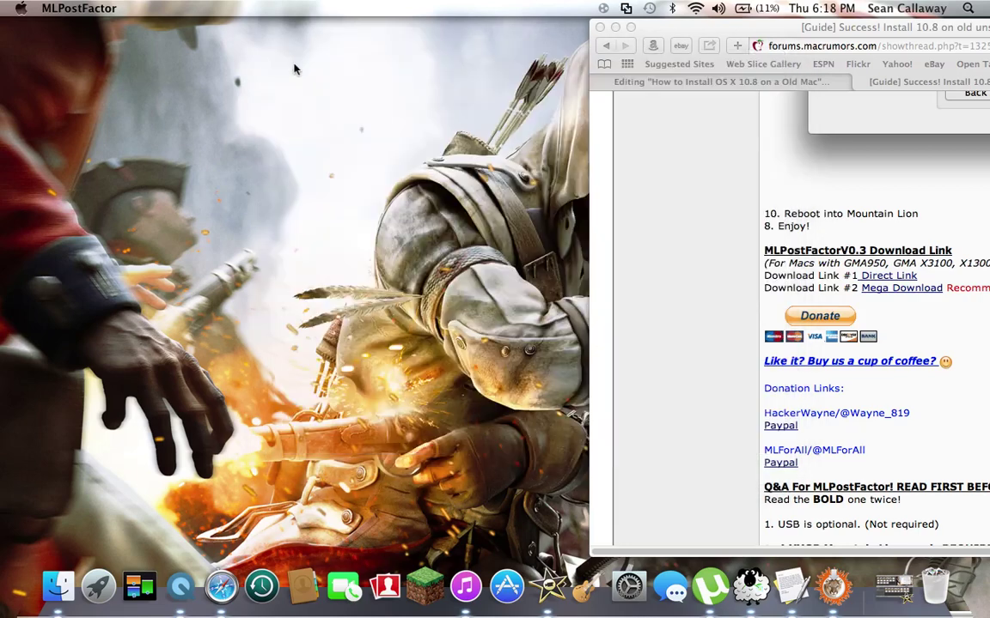
Move the MacRumors guide window fully back on screen and switch to QuickTime Player
{"action": "left_click", "coordinate": [620, 144]}
{"action": "left_click_drag", "start_coordinate": [705, 27], "coordinate": [221, 8]}
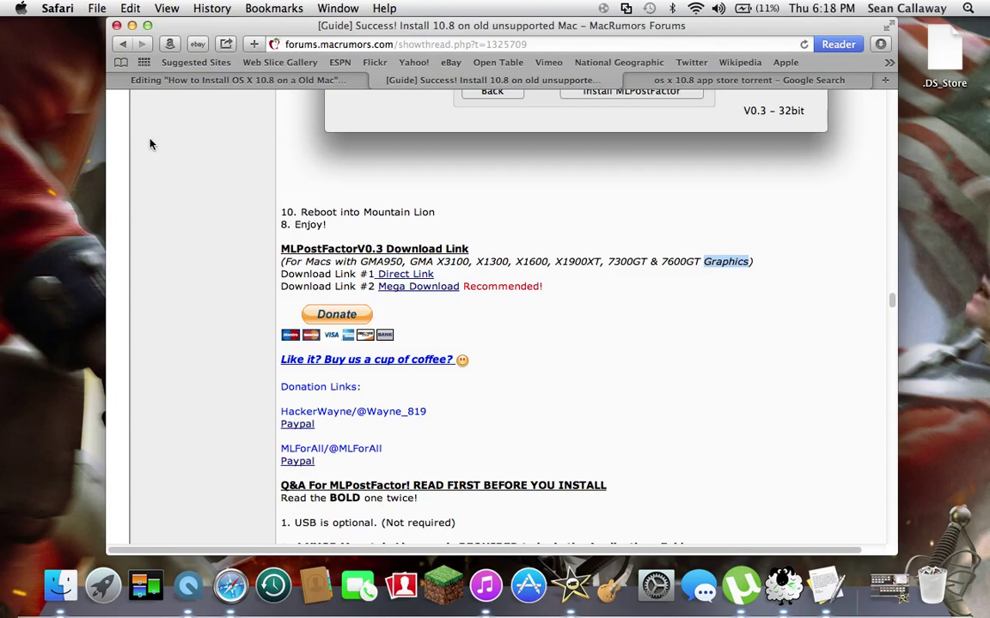
{"action": "key", "text": "super+Tab"}
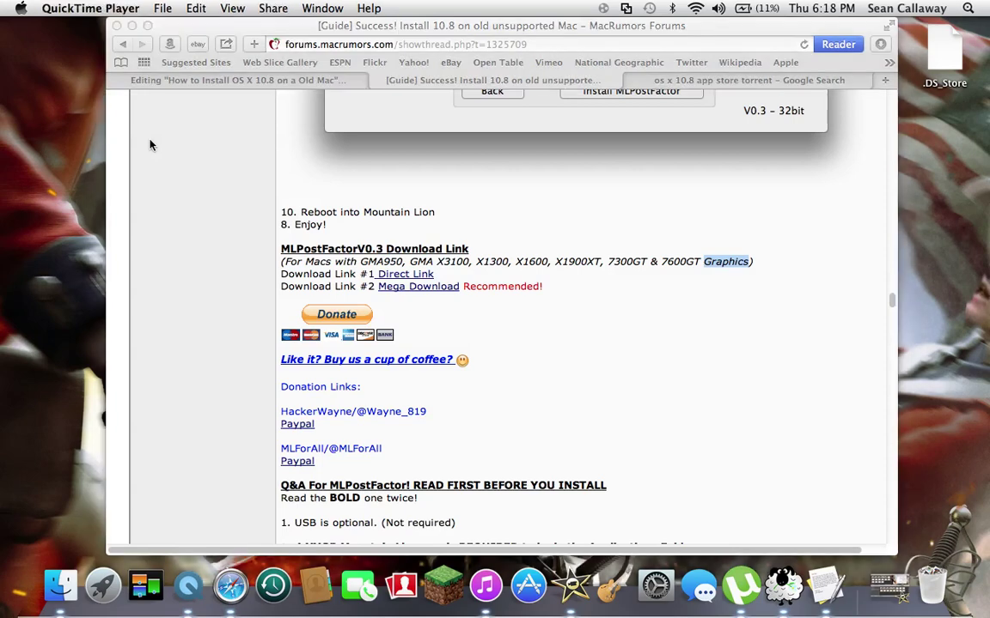